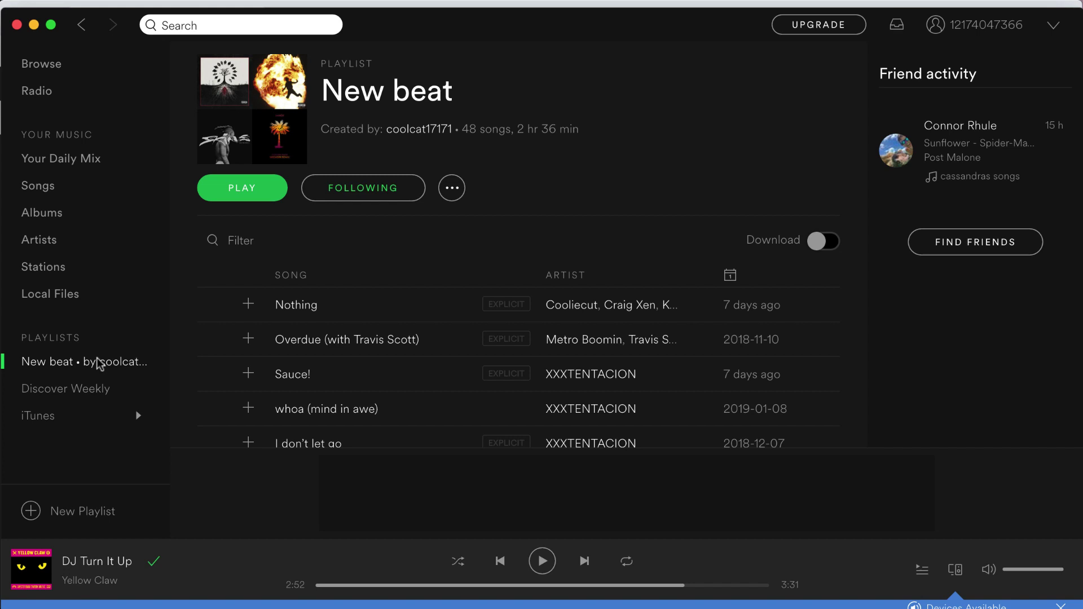
- Copy the embed code from the New beat playlist's options menu
click(454, 189)
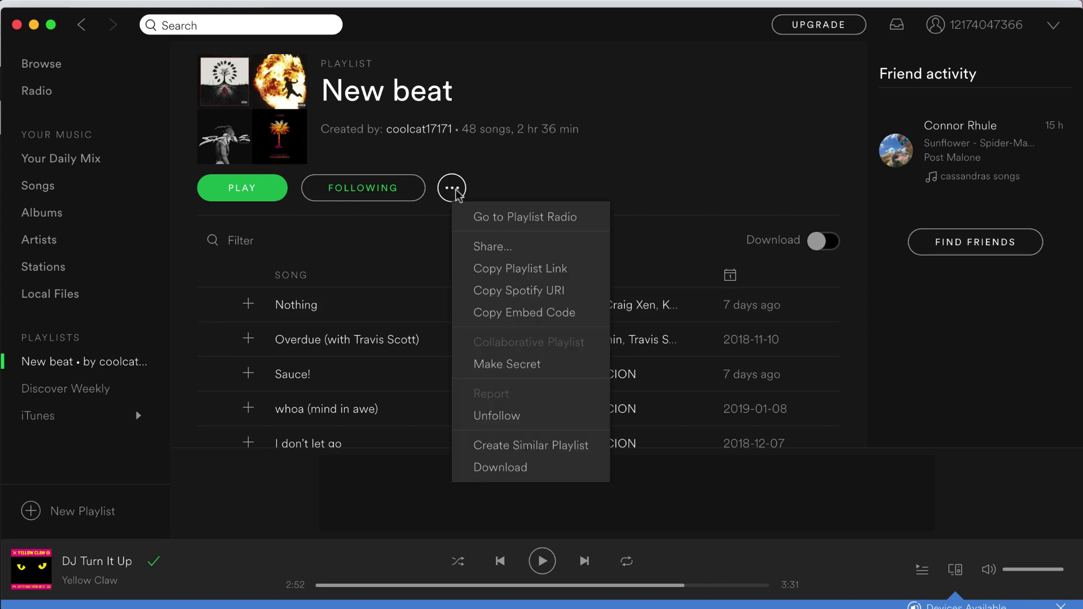
click(512, 315)
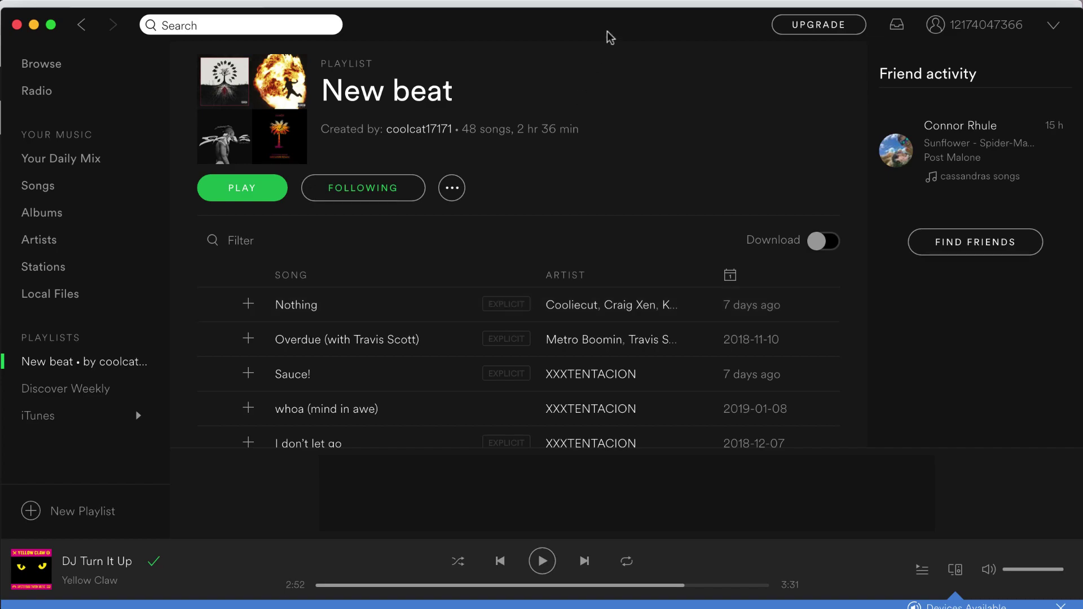
- Paste the New beat Spotify embed code into an Insert > HTML Code block on Club Remixes
click(625, 5)
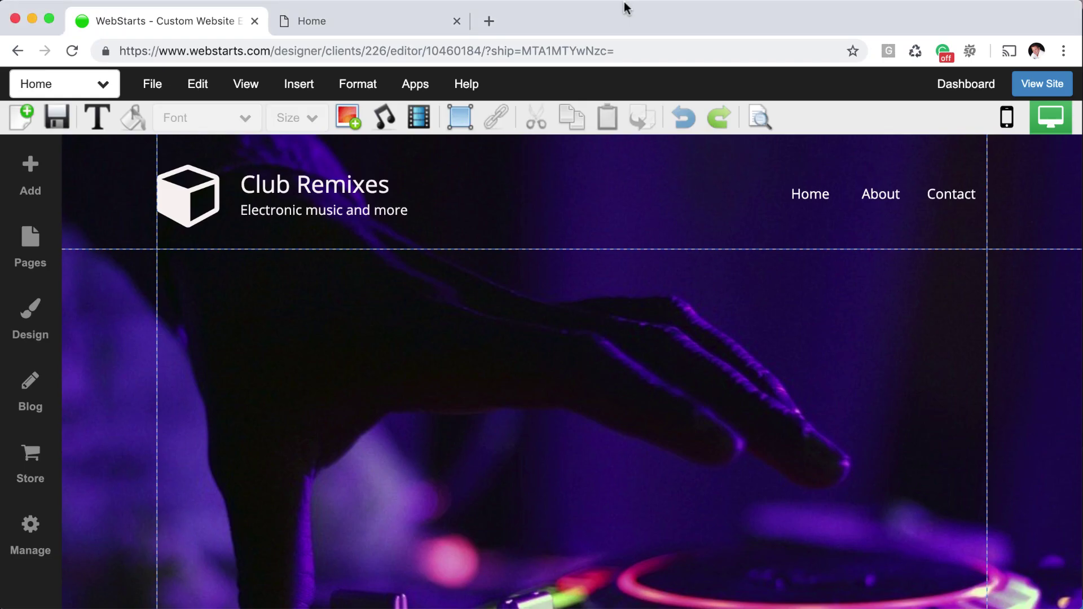
click(300, 91)
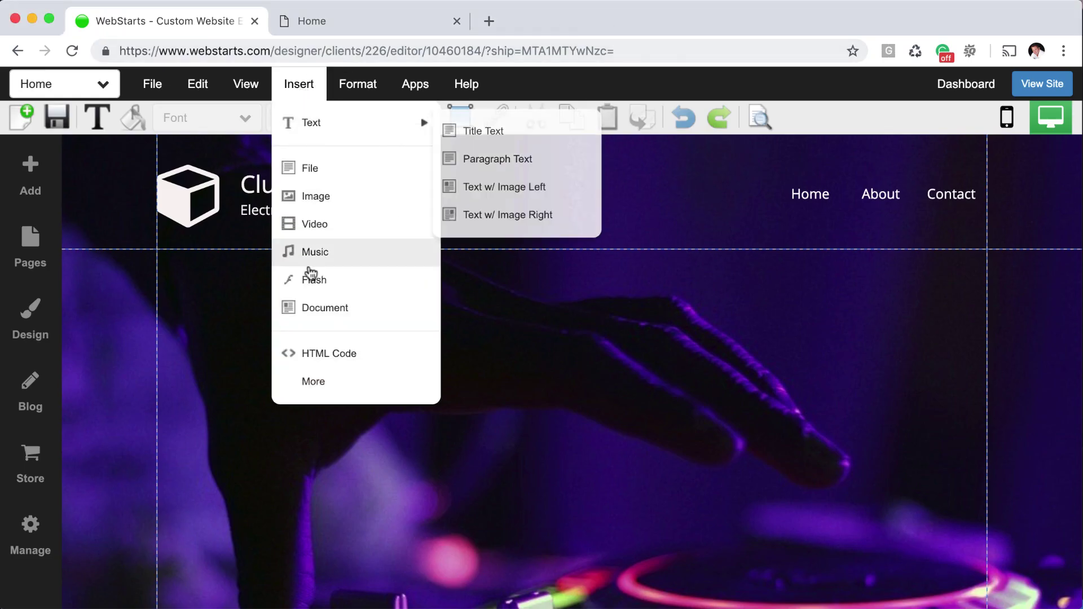
click(326, 362)
click(491, 372)
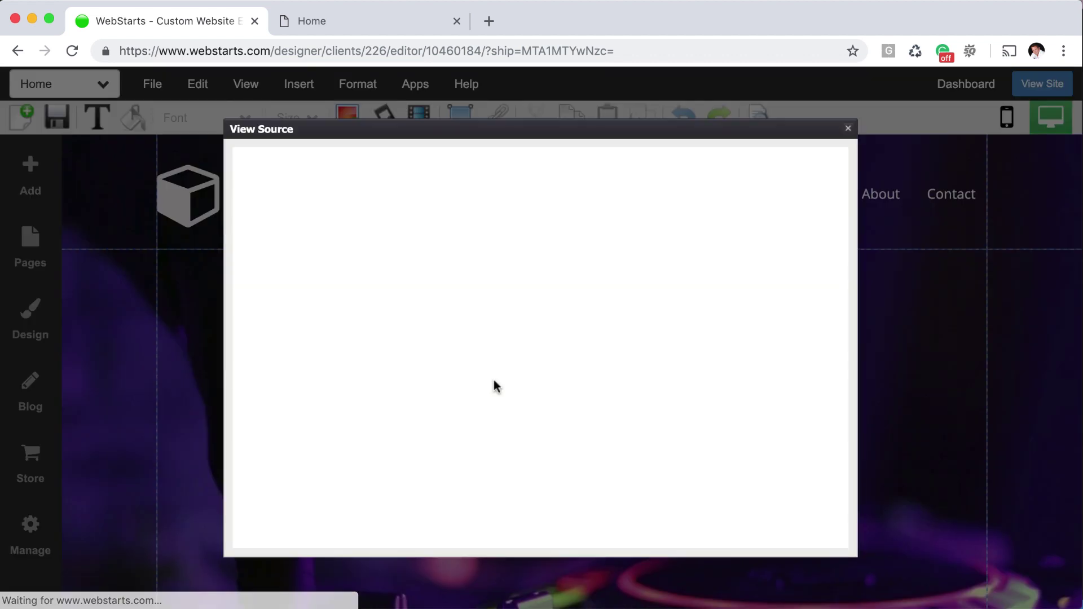
right_click(457, 274)
click(504, 386)
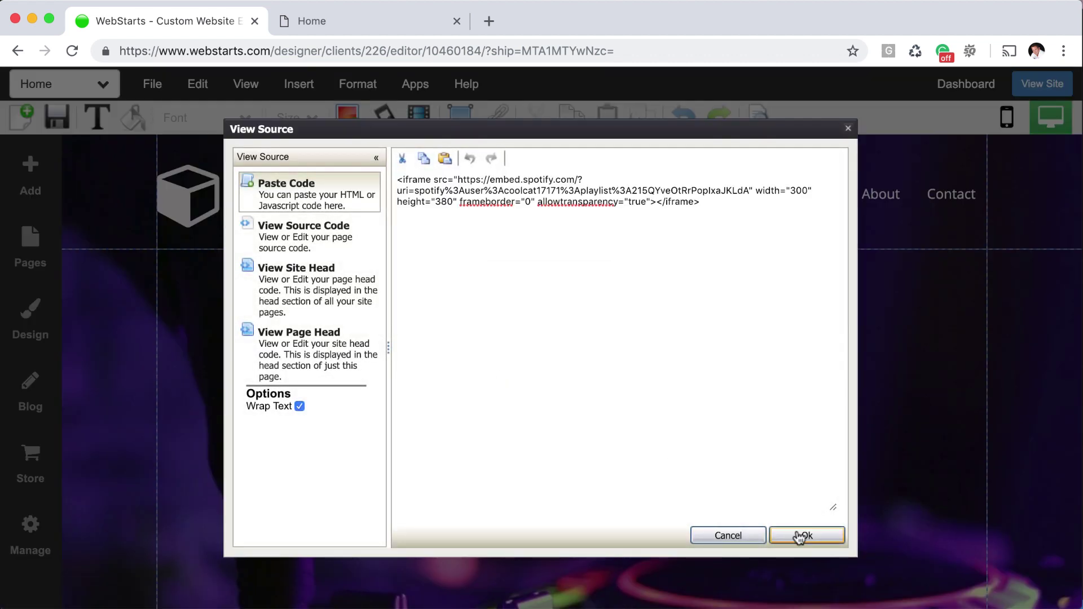
click(823, 540)
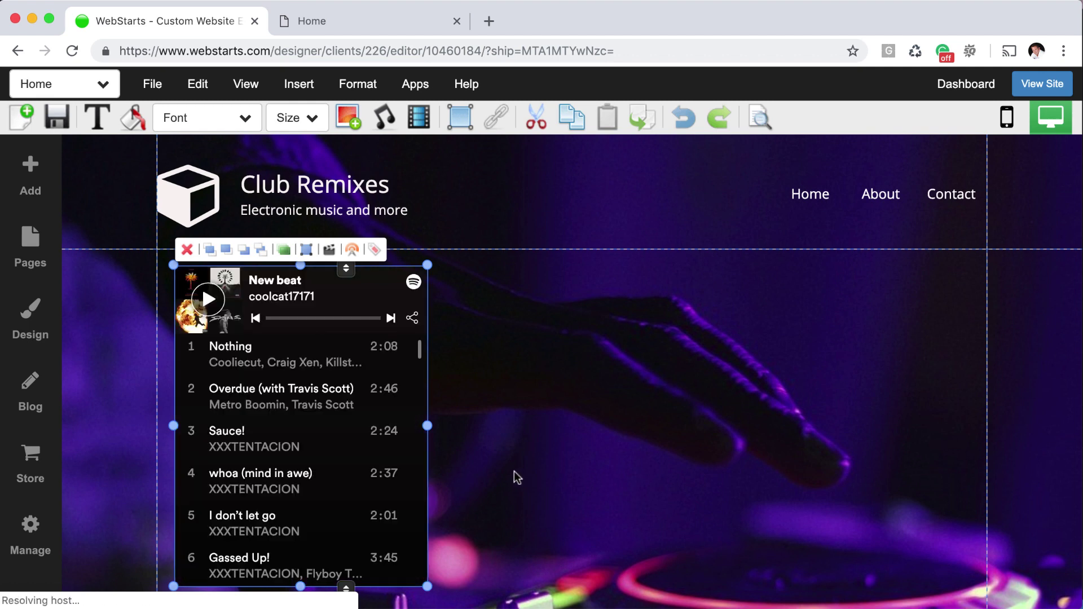
- Drag the New beat player to the left guide just below the header, then deselect it
mouse_move(302, 446)
mouse_down()
mouse_move(506, 463)
mouse_move(293, 458)
mouse_up()
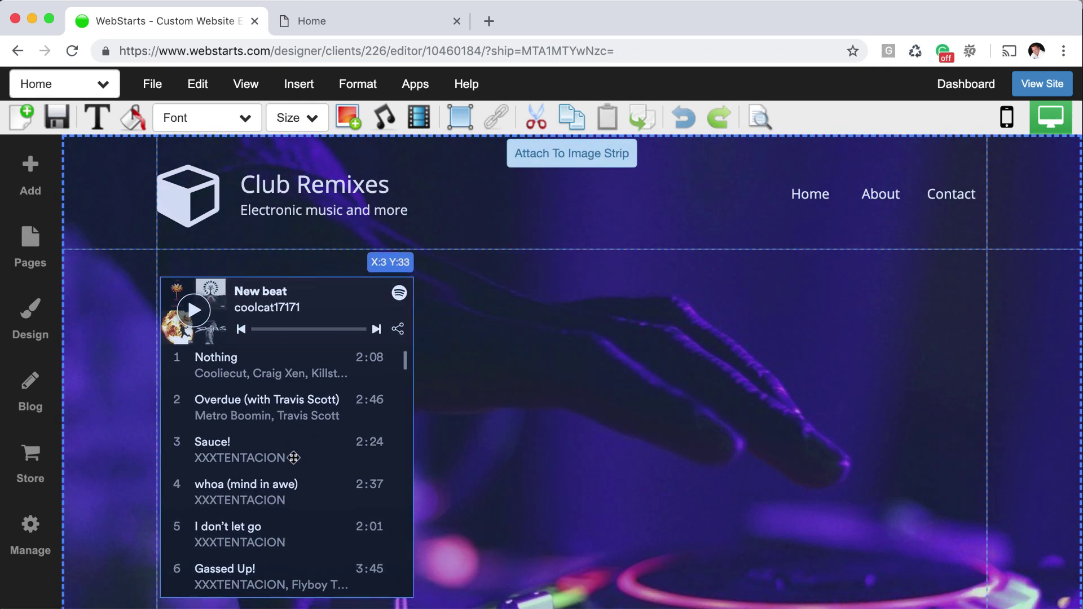
drag(294, 458, 293, 458)
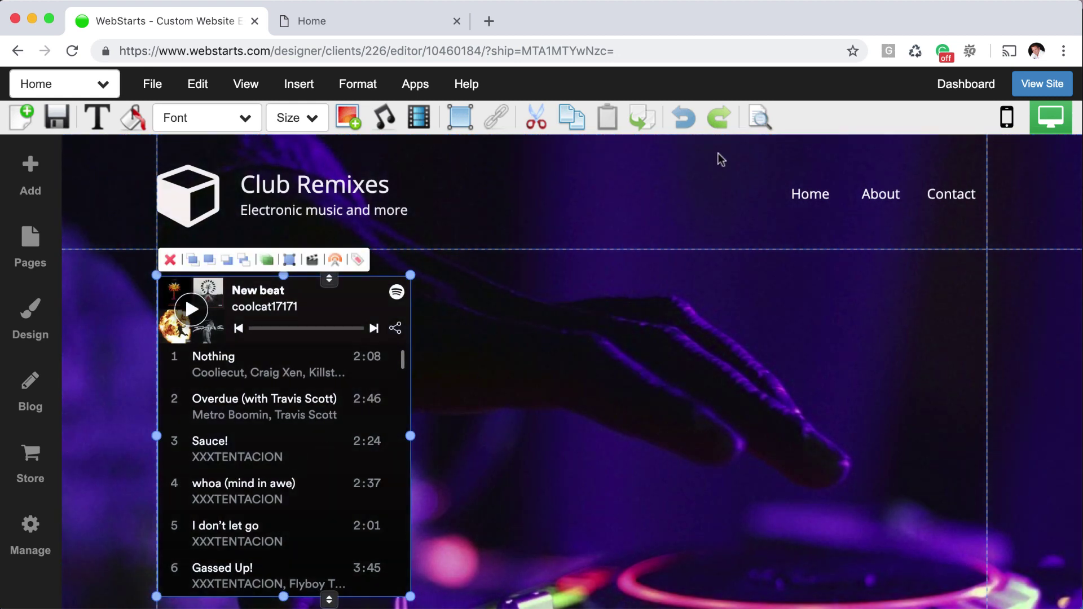
click(718, 159)
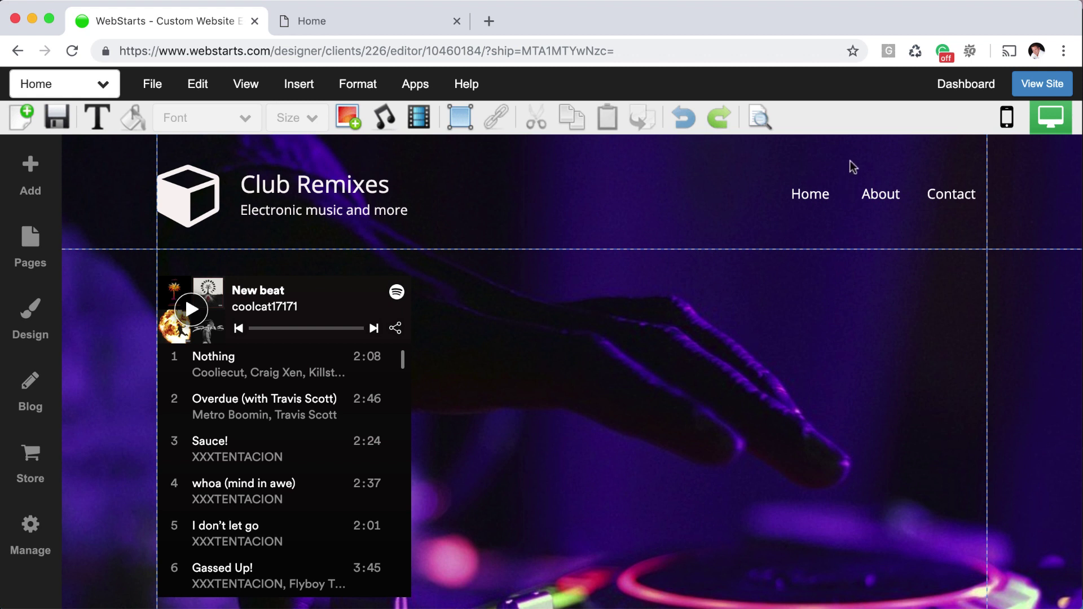
scroll(850, 170, down, 1)
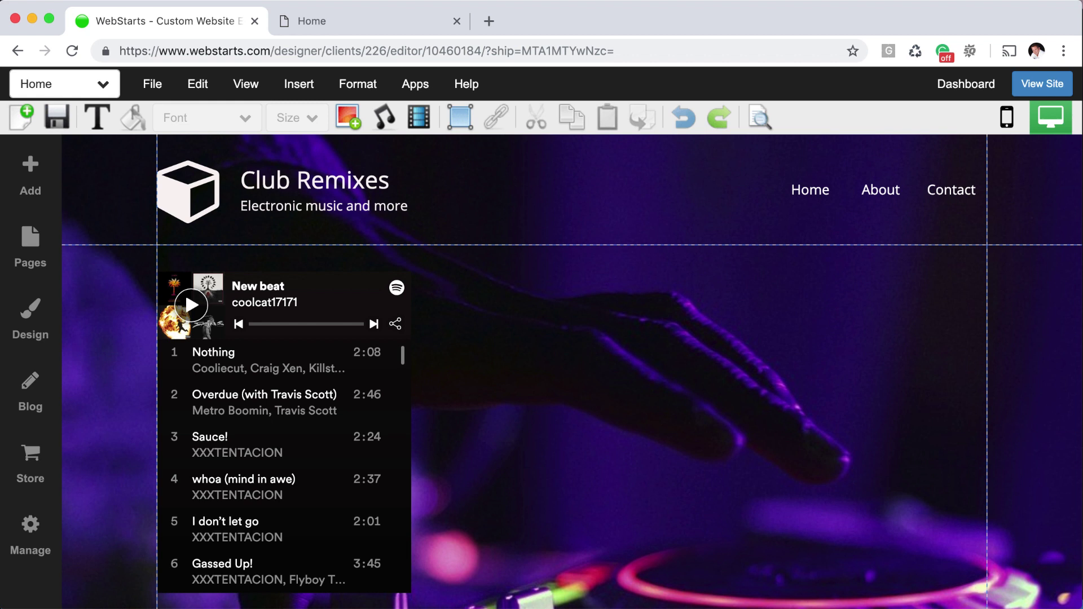